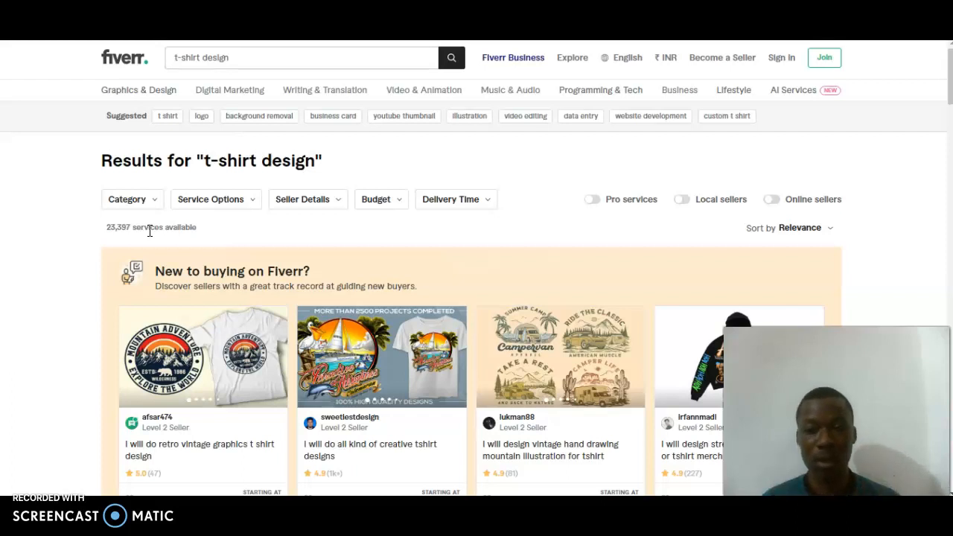
# Review the Fiverr service listings for "t-shirt design" and "bag logo", including the number of services and their starting prices
pyautogui.click(149, 230)
pyautogui.click(487, 195)
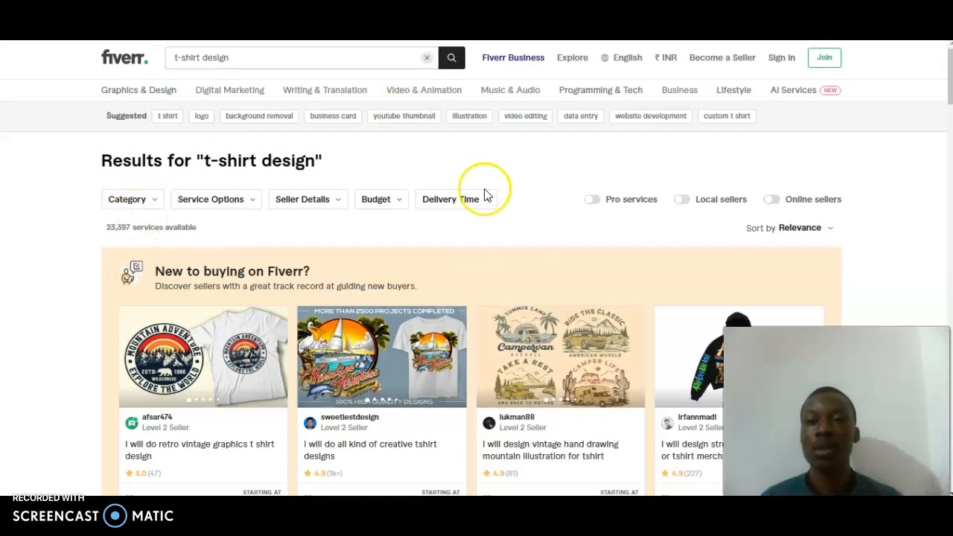
pyautogui.moveTo(949, 75)
pyautogui.mouseDown()
pyautogui.moveTo(950, 318)
pyautogui.moveTo(950, 75)
pyautogui.mouseUp()
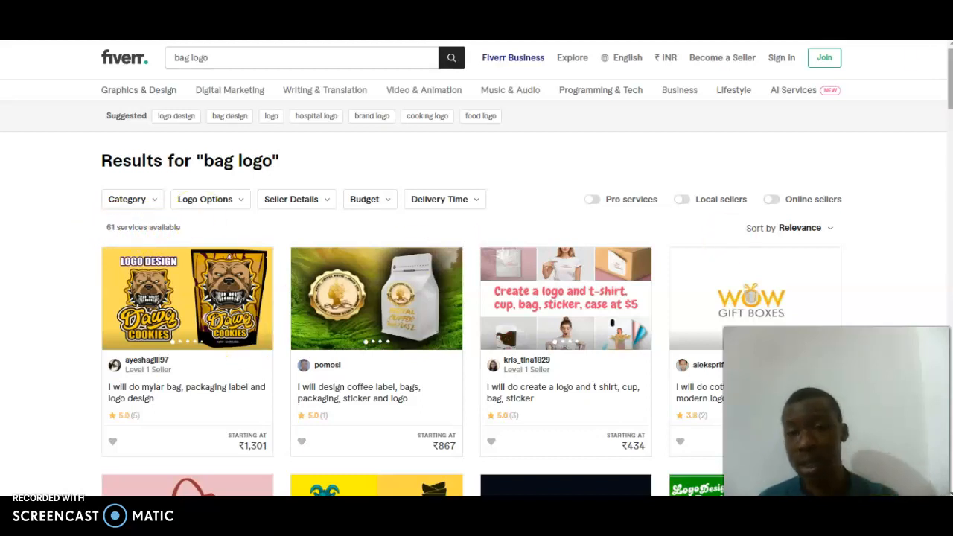
pyautogui.scroll(-12, 937, 53)
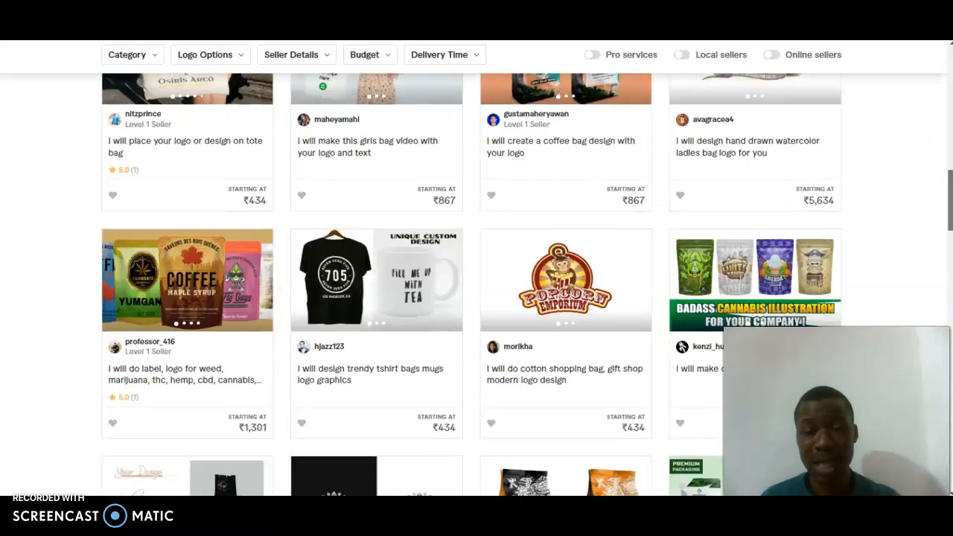
pyautogui.scroll(-15, 471, 283)
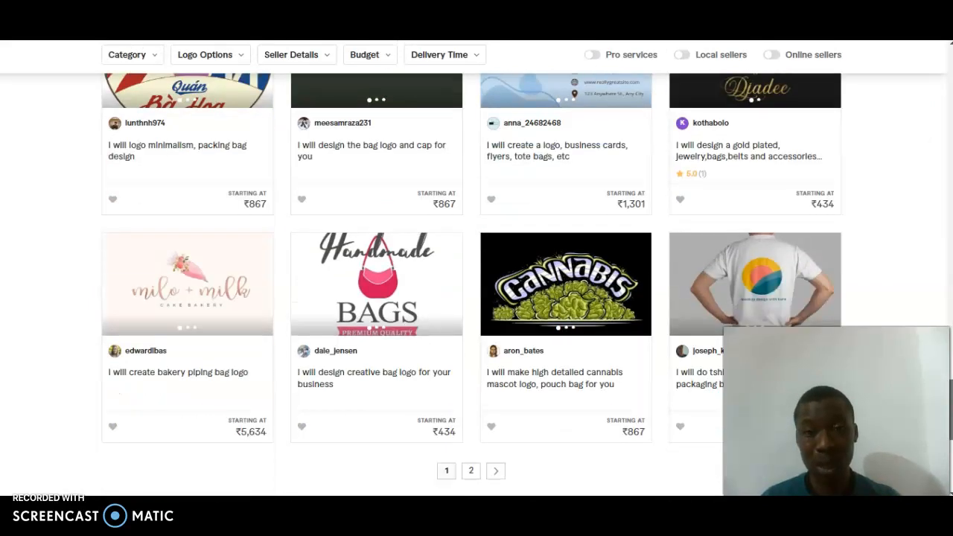
pyautogui.scroll(-2, 472, 283)
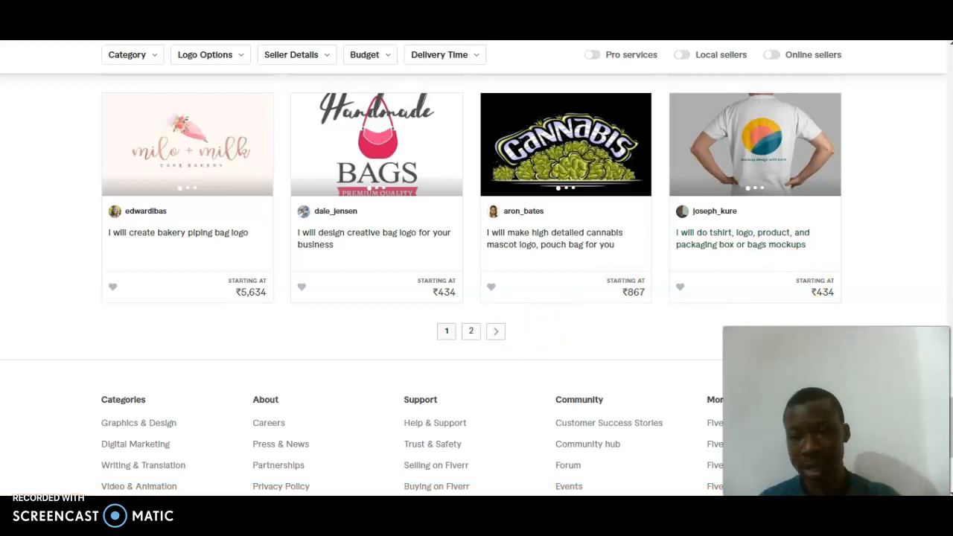
pyautogui.scroll(7, 744, 239)
pyautogui.moveTo(950, 347); pyautogui.dragTo(950, 74)
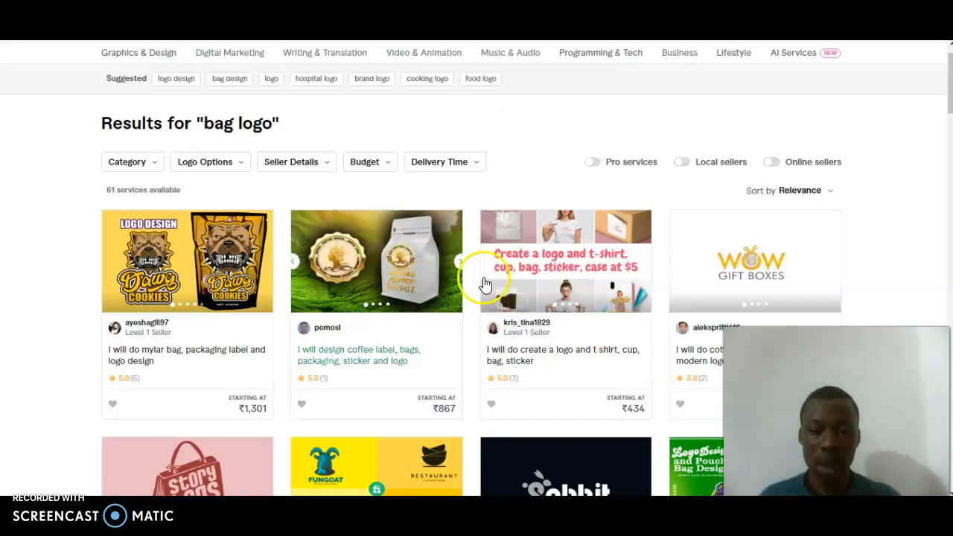
# Switch to the Vexels website and browse its home page as far as the Mockups for Merch section
pyautogui.click(547, 503)
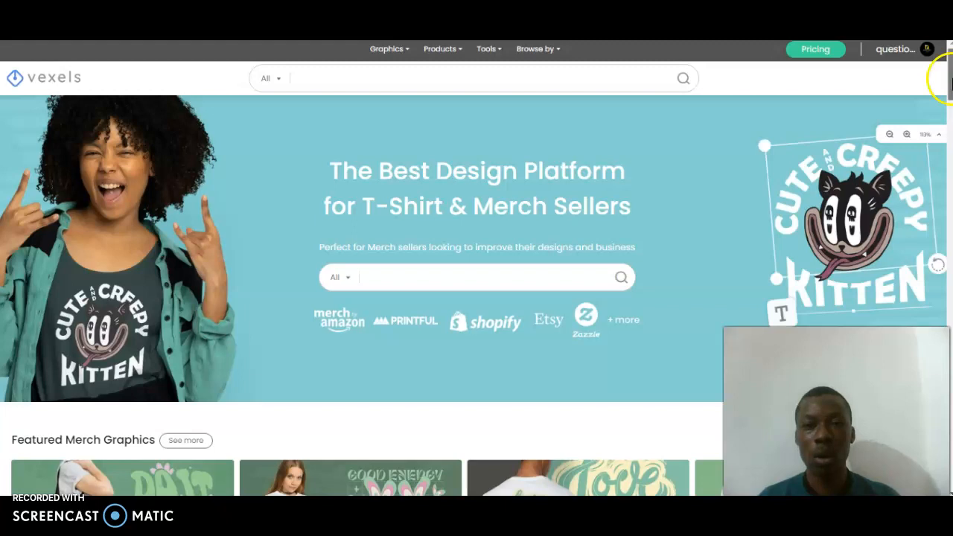
pyautogui.moveTo(949, 80); pyautogui.dragTo(950, 82)
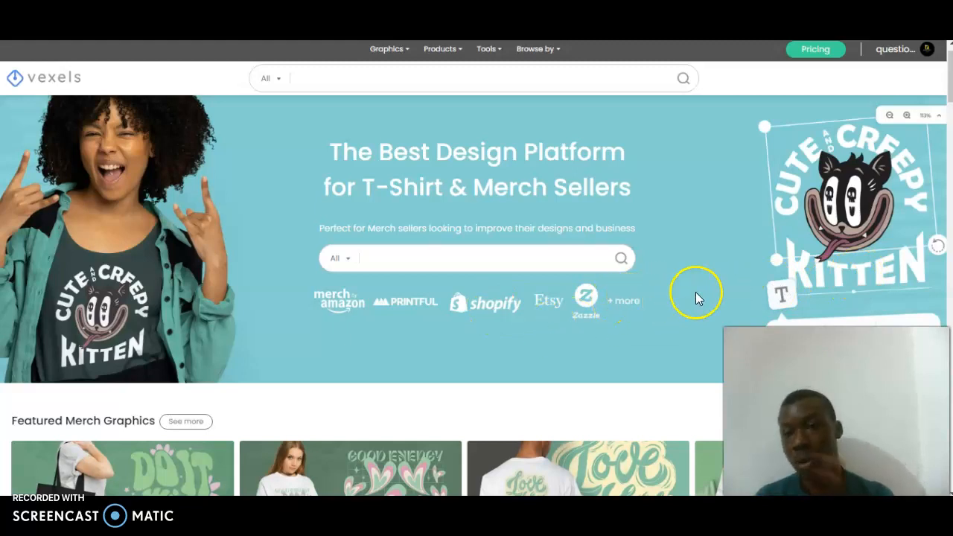
pyautogui.moveTo(940, 74); pyautogui.dragTo(951, 352)
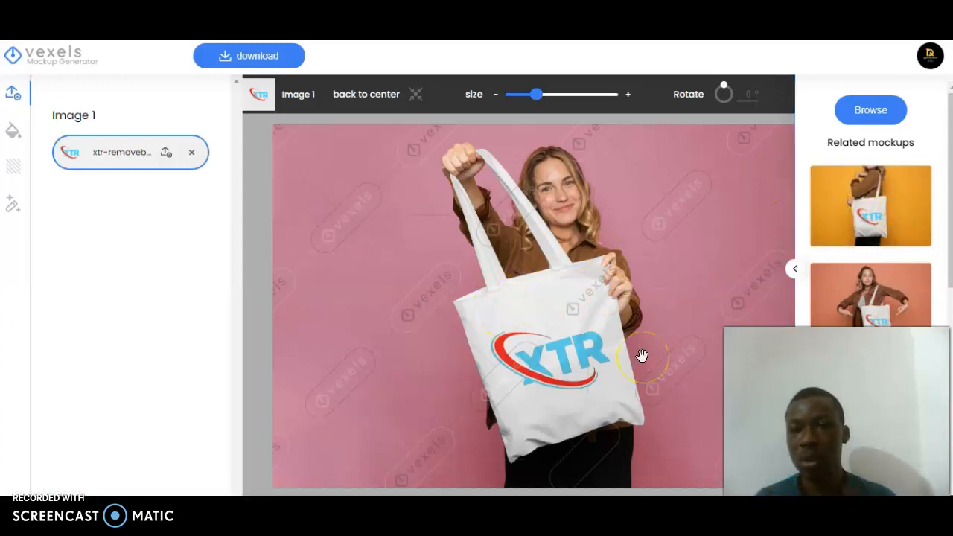
# Preview the female model simple tote bag mockup and look through the related tote bag mockups carrying the XTR logo
pyautogui.hotkey('ctrl', 'shift', 'Tab')
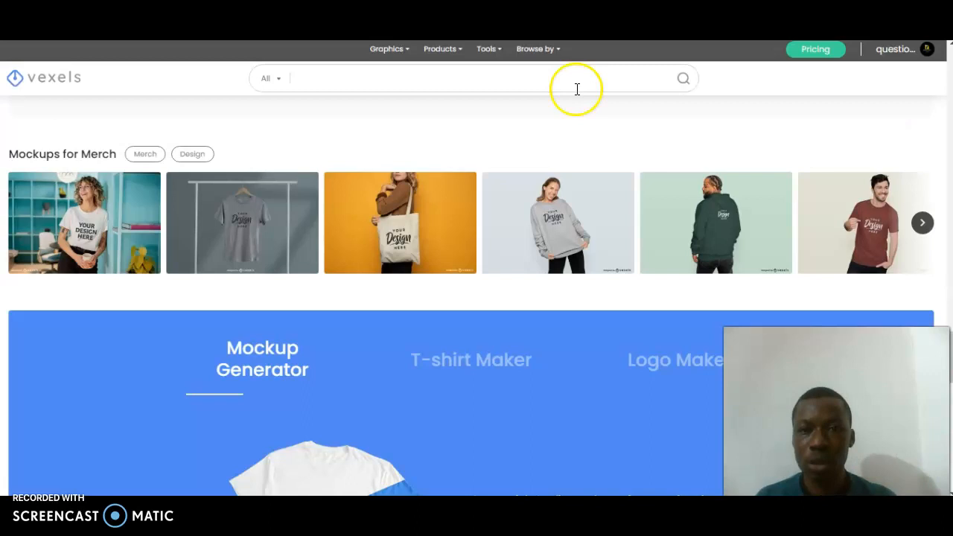
pyautogui.click(386, 221)
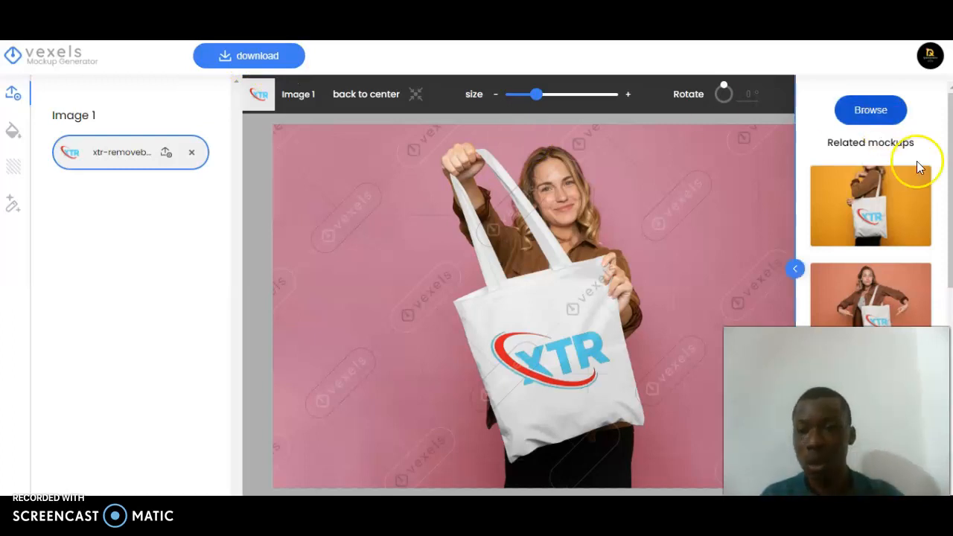
pyautogui.moveTo(947, 202); pyautogui.dragTo(946, 295)
pyautogui.click(862, 218)
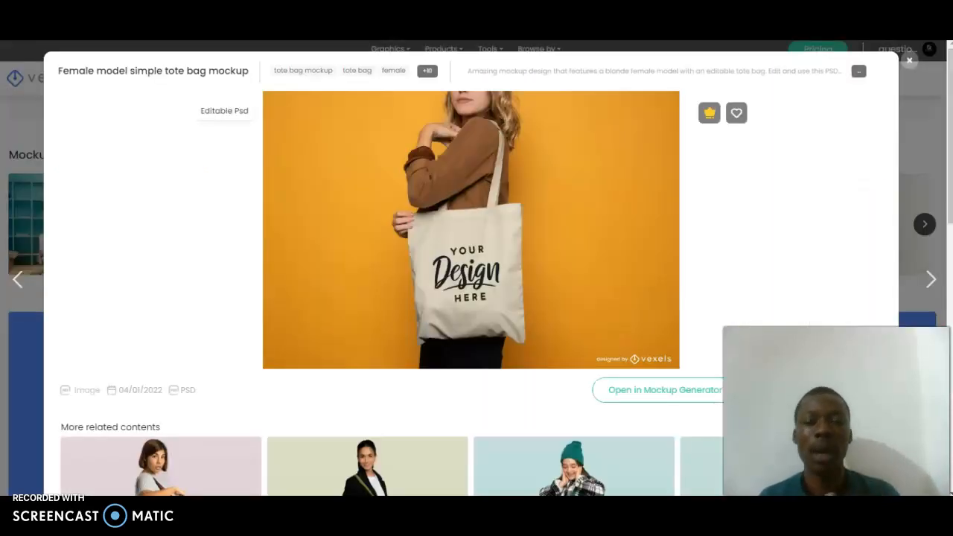
pyautogui.click(910, 61)
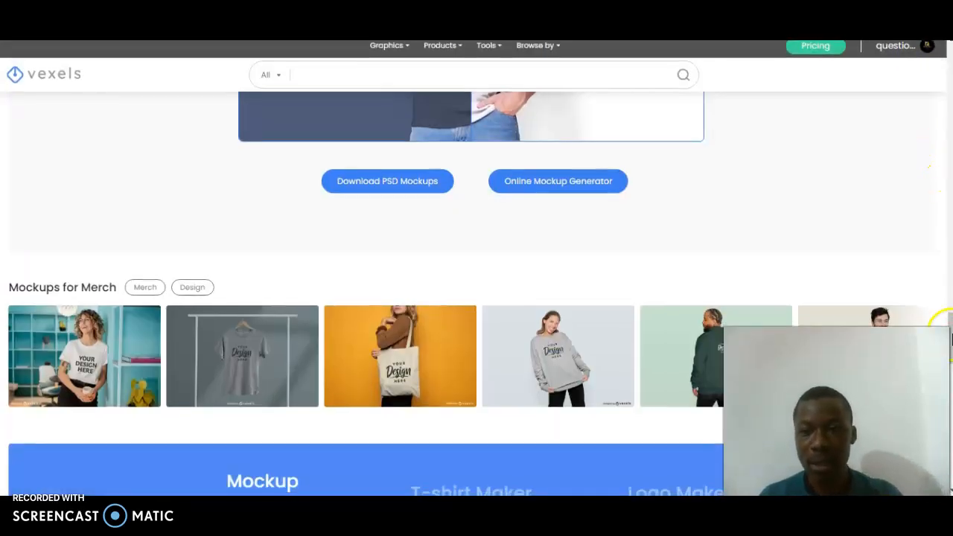
# Open the kids art school supplies t-shirt mockup in the Mockup Generator and upload the XTR logo image onto the shirt
pyautogui.moveTo(951, 340)
pyautogui.mouseDown()
pyautogui.moveTo(951, 477)
pyautogui.moveTo(951, 313)
pyautogui.moveTo(951, 340)
pyautogui.mouseUp()
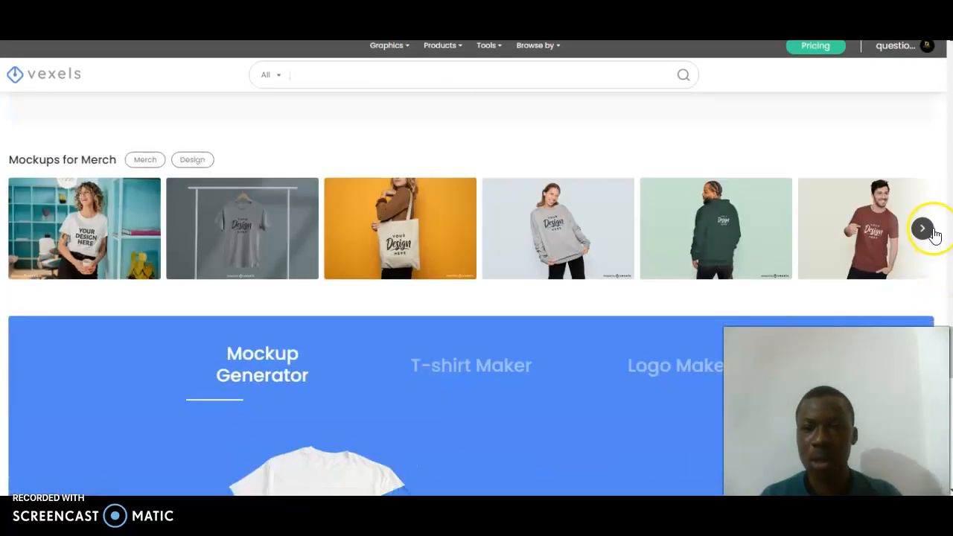
pyautogui.click(924, 229)
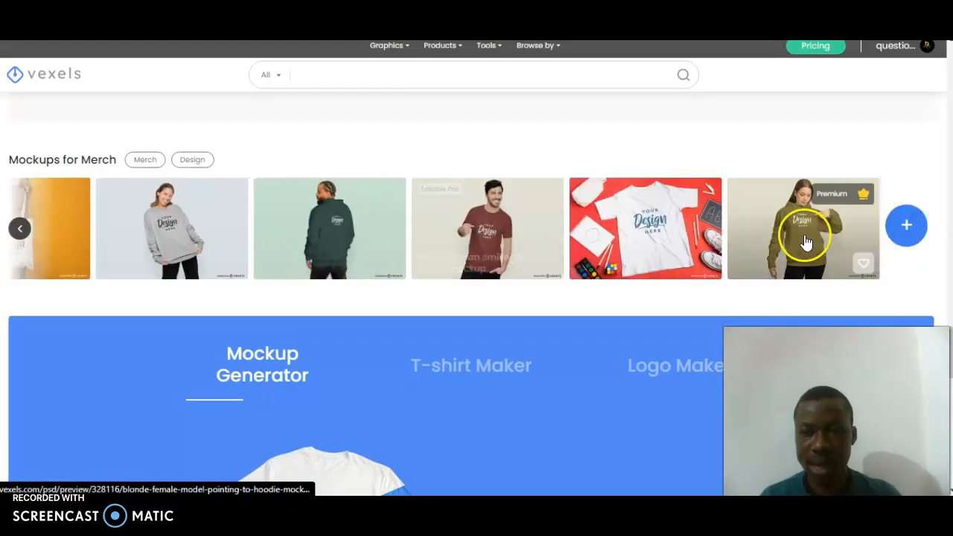
pyautogui.click(646, 232)
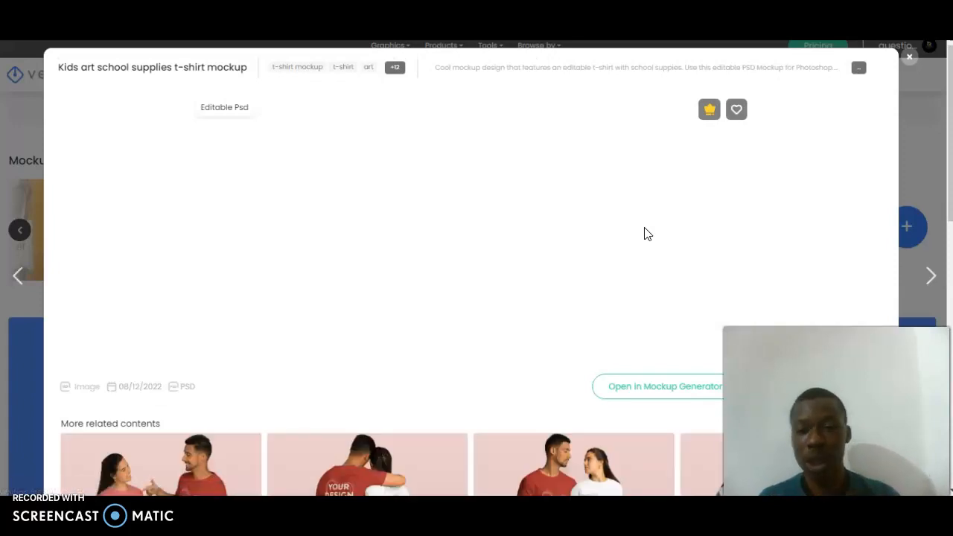
pyautogui.click(659, 399)
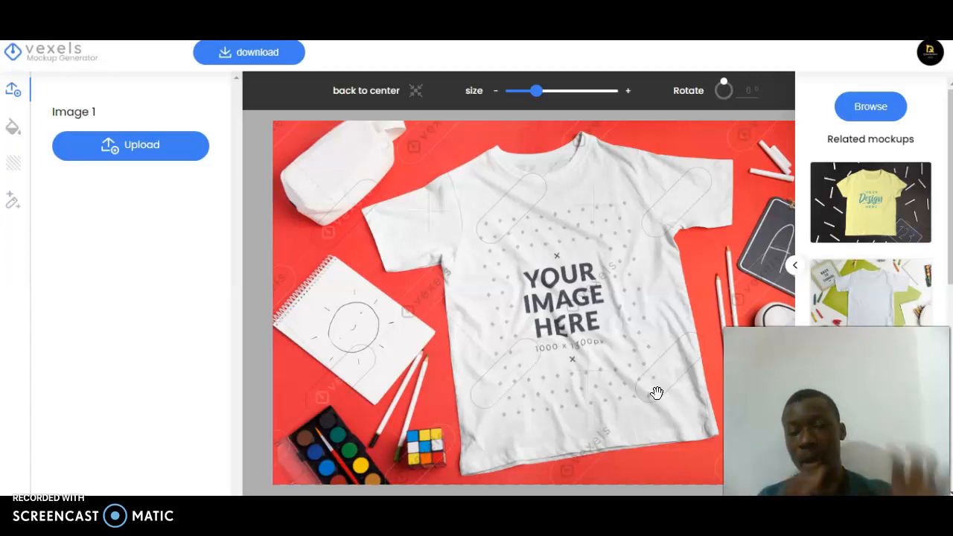
pyautogui.click(115, 146)
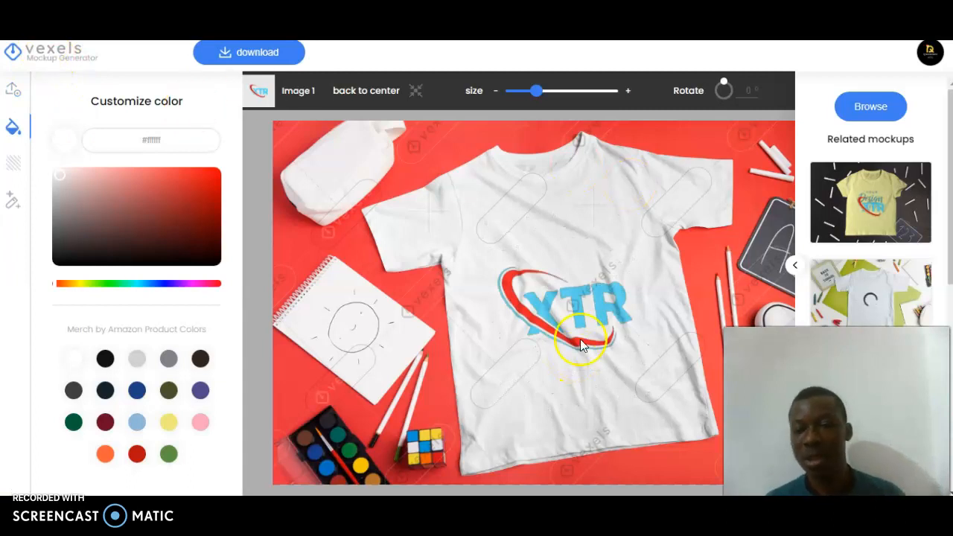
# Try green shades on the t-shirt and set its final color to bright blue #1702ff
pyautogui.click(169, 455)
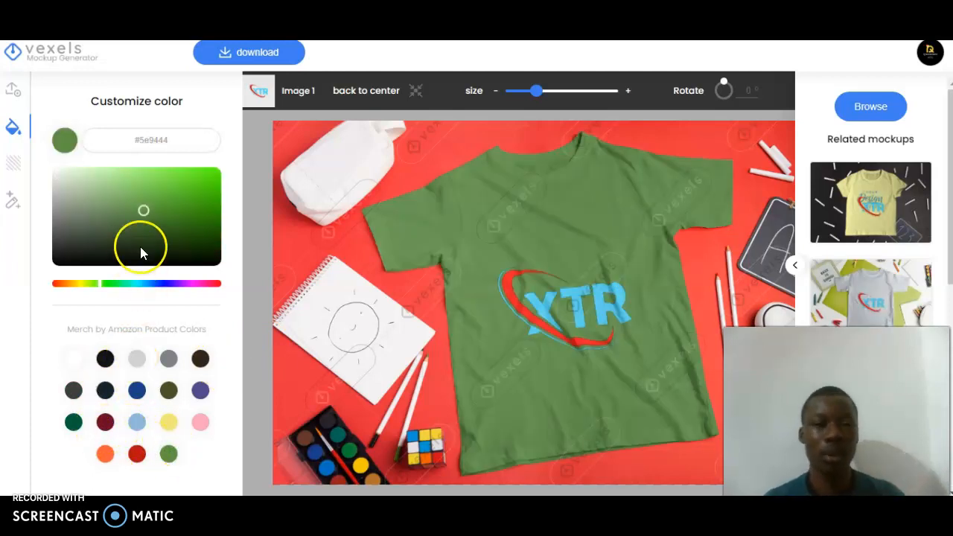
pyautogui.moveTo(143, 209); pyautogui.dragTo(235, 196)
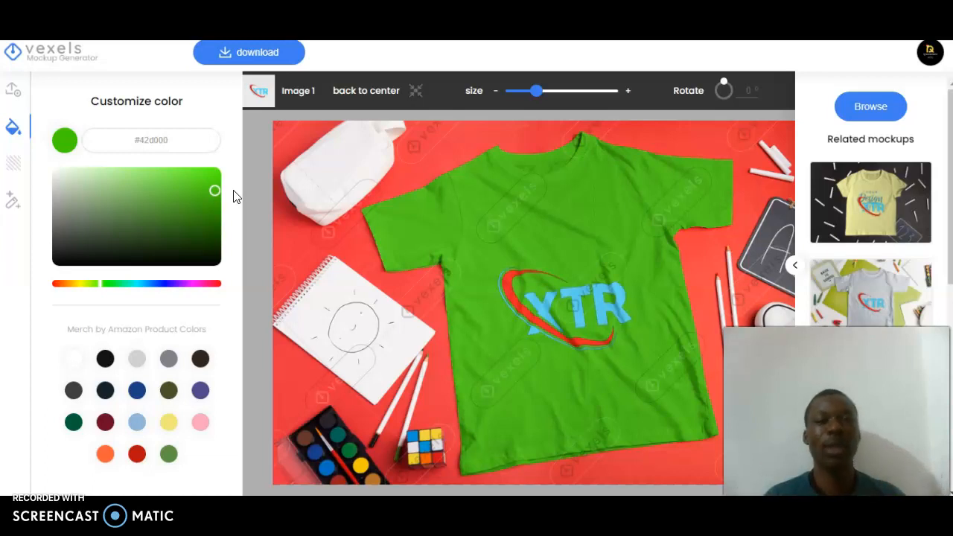
pyautogui.moveTo(132, 280); pyautogui.dragTo(167, 287)
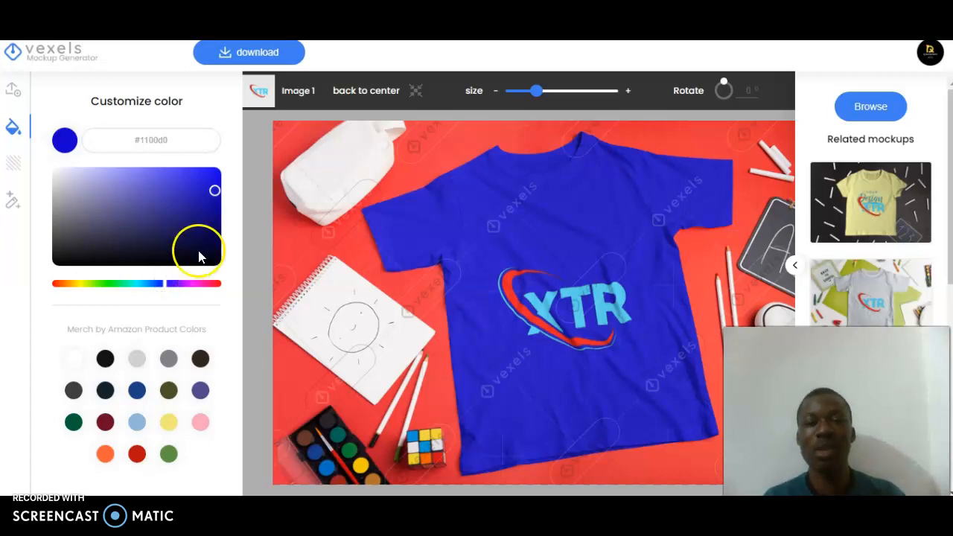
pyautogui.moveTo(214, 190); pyautogui.dragTo(214, 175)
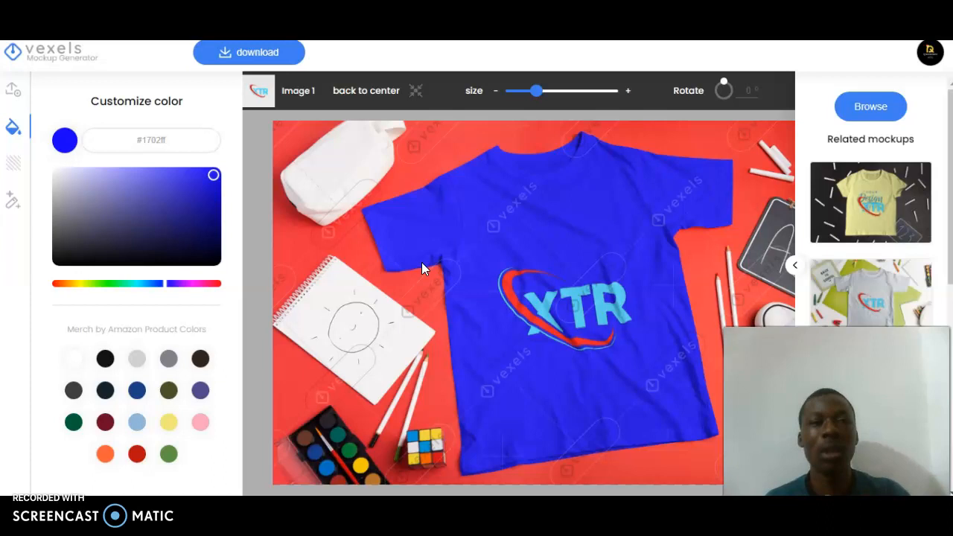
# Compare the Ginza and Inkwell filters on the t-shirt mockup and keep Ginza applied
pyautogui.click(13, 213)
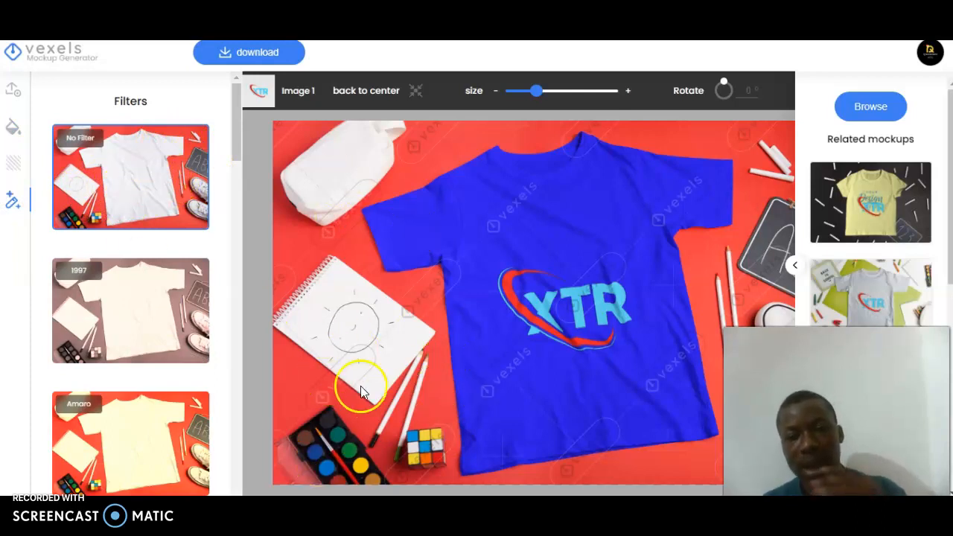
pyautogui.moveTo(238, 153); pyautogui.dragTo(244, 283)
pyautogui.click(114, 240)
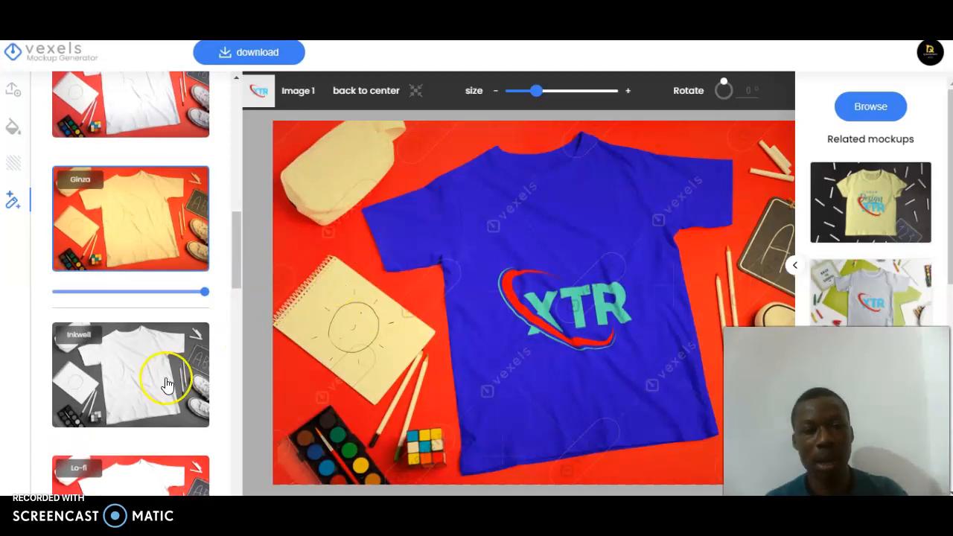
pyautogui.click(126, 382)
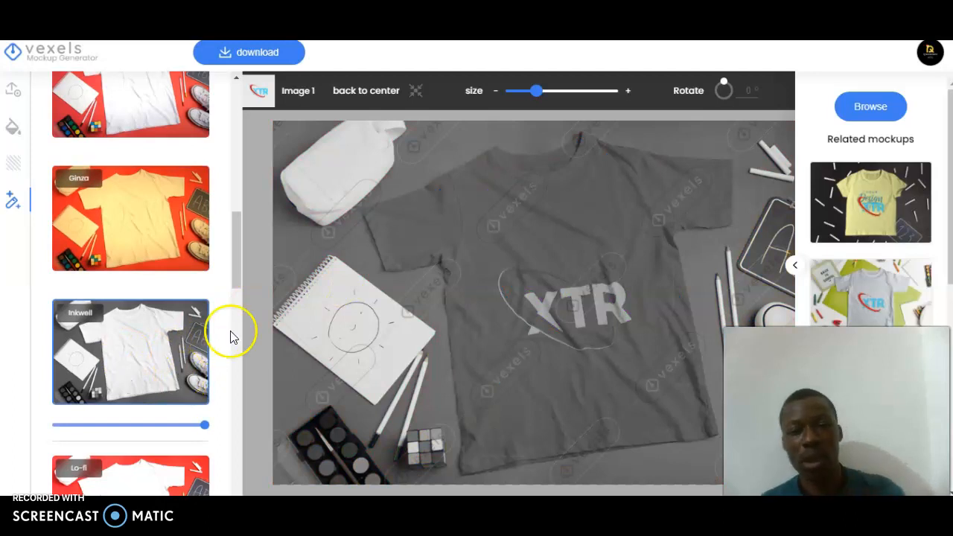
pyautogui.click(120, 233)
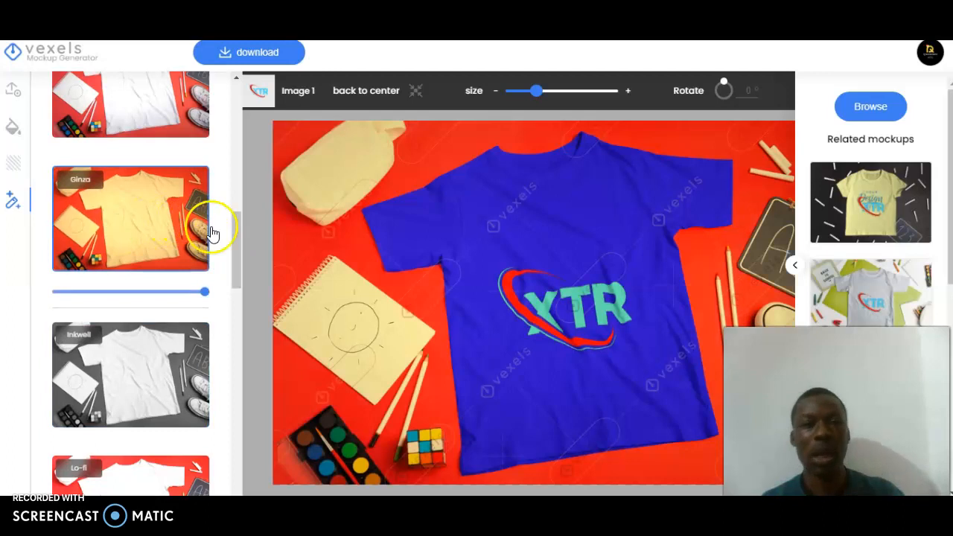
pyautogui.moveTo(238, 245); pyautogui.dragTo(229, 61)
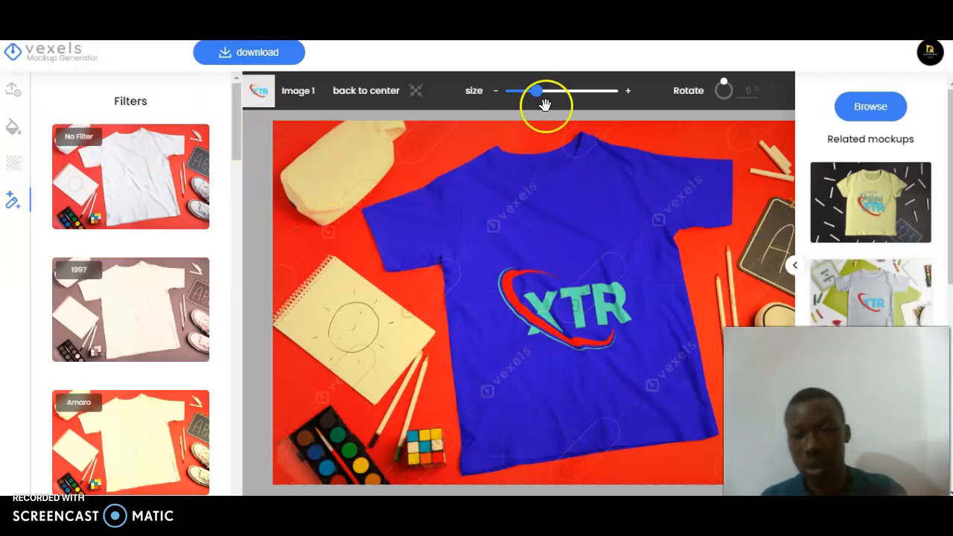
# Enlarge the XTR logo slightly on the shirt and download the mockup as a PNG in the Large size
pyautogui.moveTo(540, 95)
pyautogui.mouseDown()
pyautogui.moveTo(570, 97)
pyautogui.moveTo(538, 95)
pyautogui.moveTo(551, 99)
pyautogui.mouseUp()
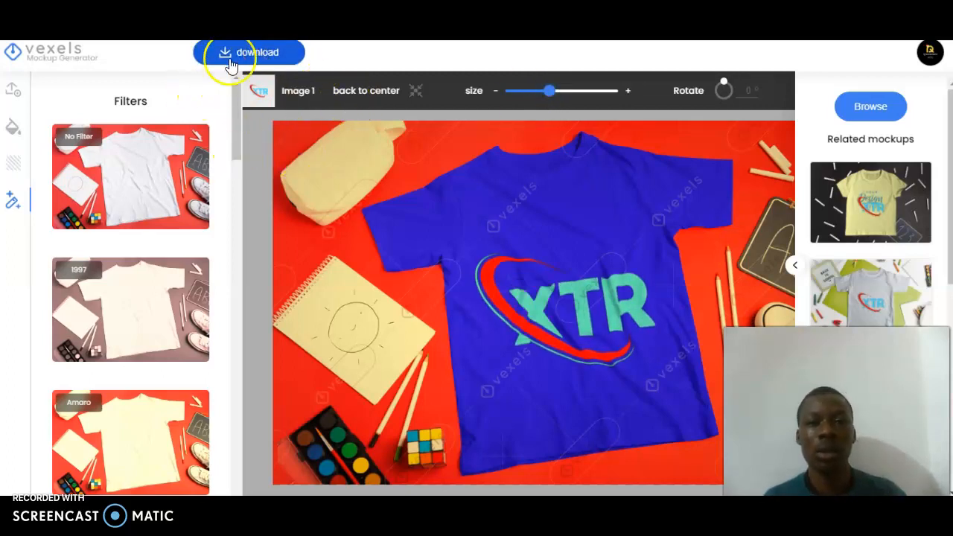
pyautogui.click(260, 55)
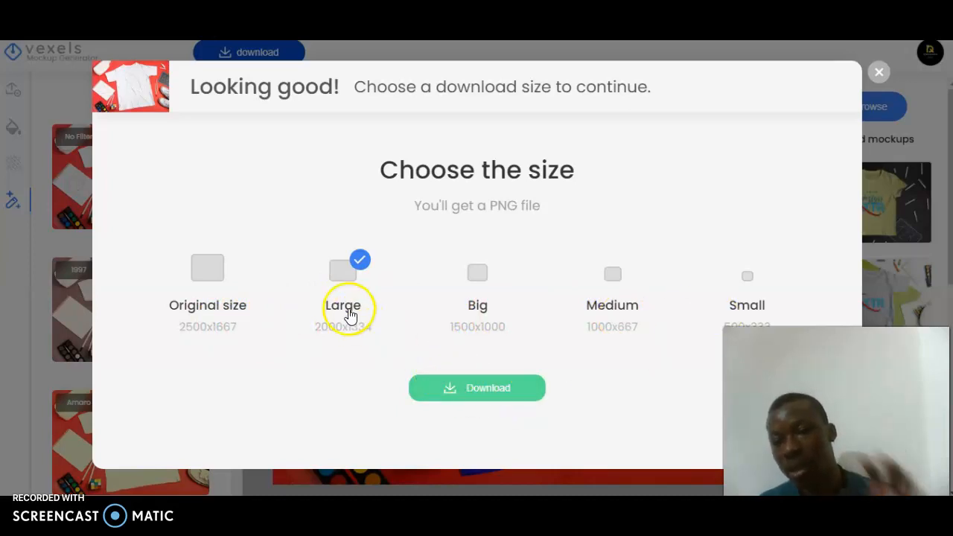
pyautogui.click(494, 389)
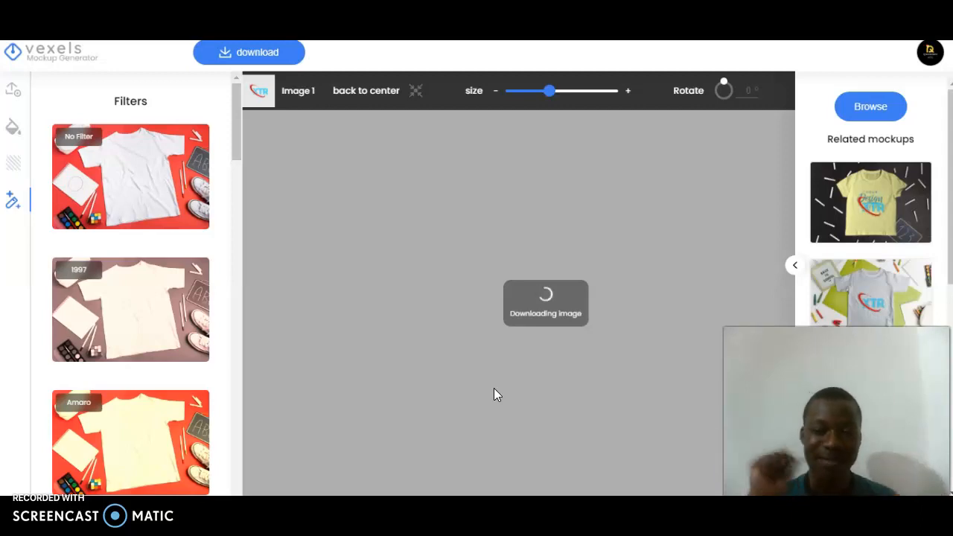
pyautogui.click(87, 212)
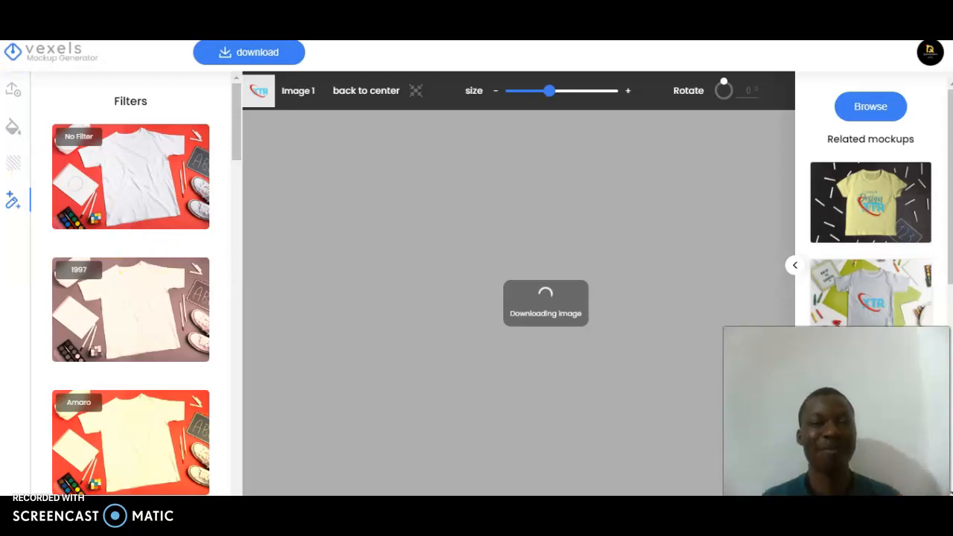